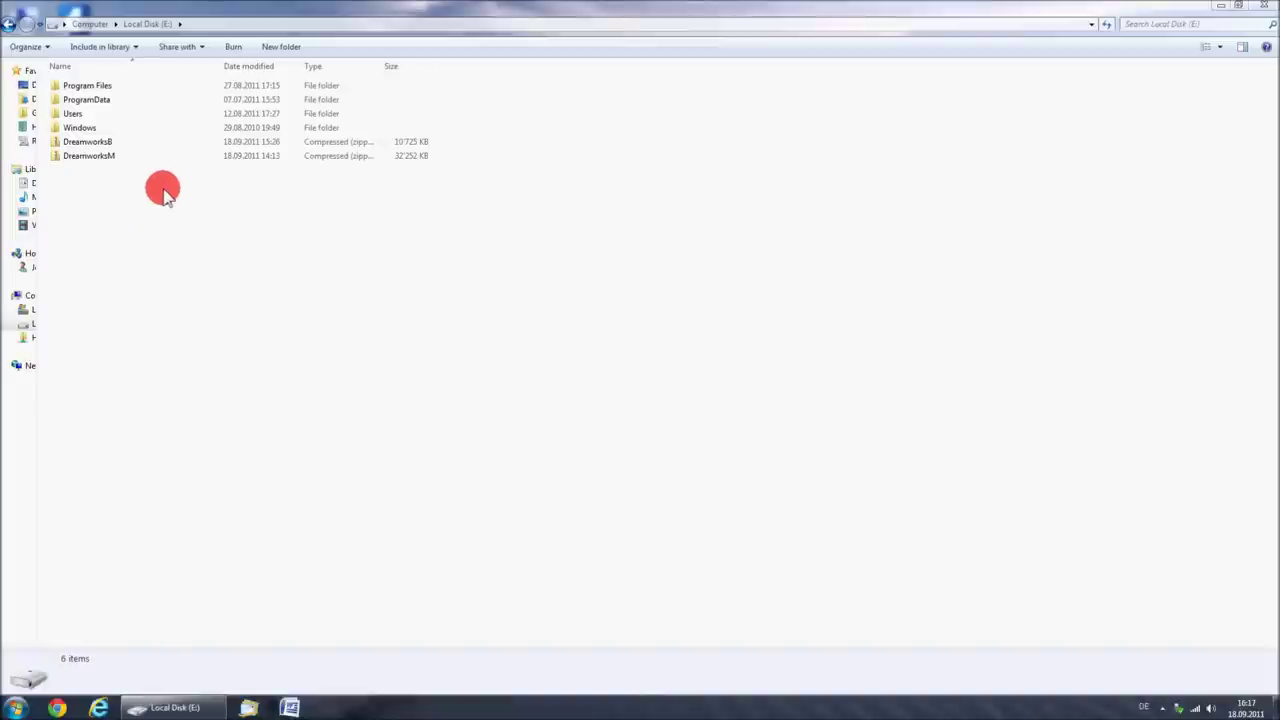
# - Extract the DreamworksM archive on drive E and open the Blender file from the extracted folder
pyautogui.click(106, 157)
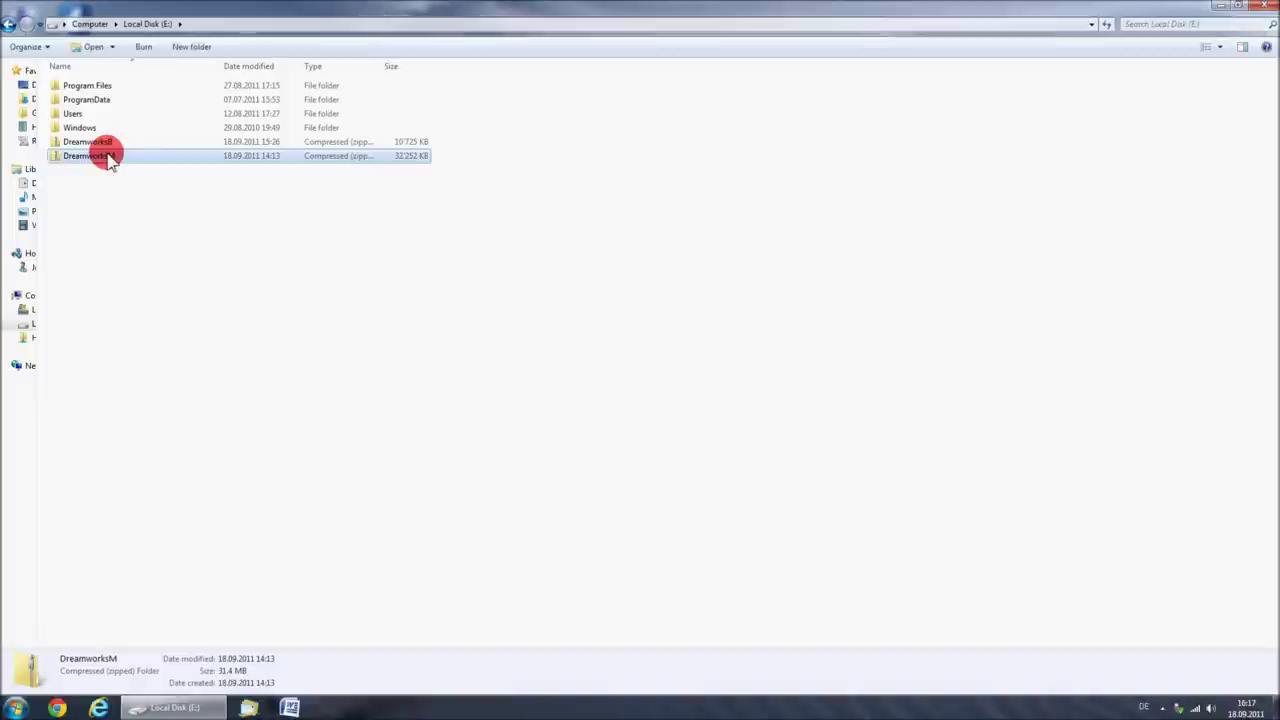
pyautogui.rightClick(106, 157)
pyautogui.click(150, 191)
pyautogui.click(754, 479)
pyautogui.doubleClick(112, 169)
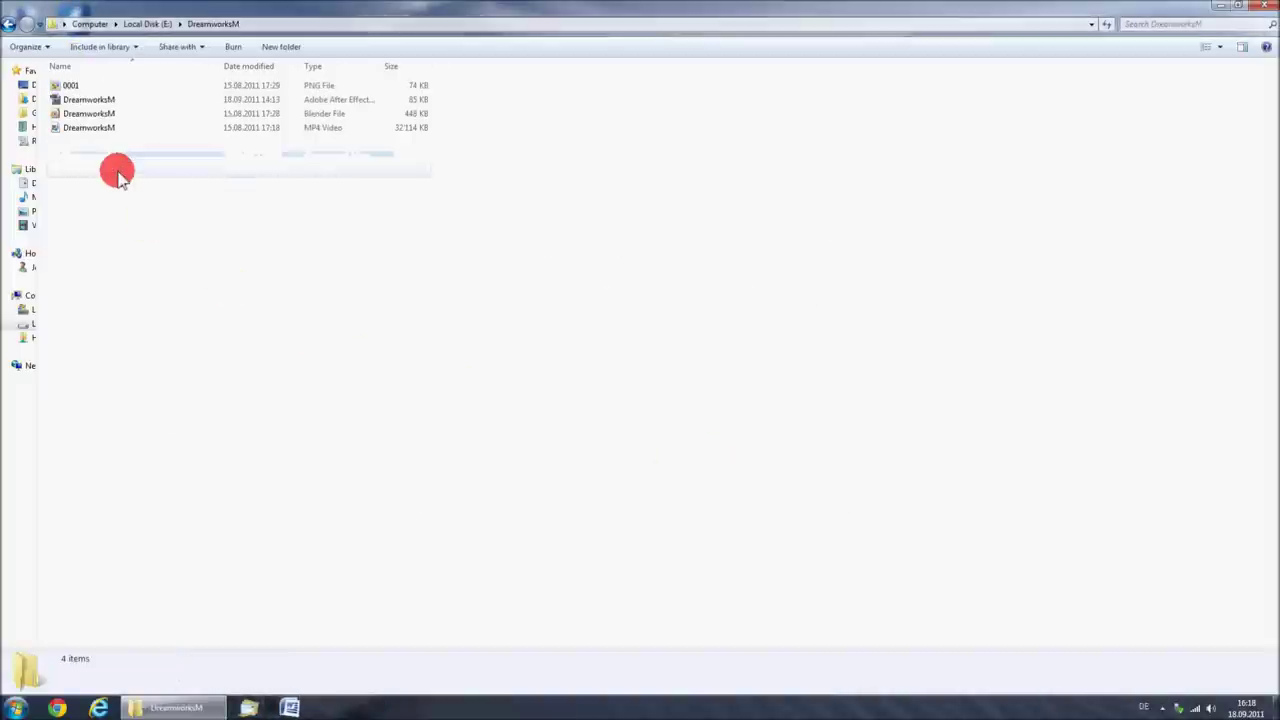
pyautogui.doubleClick(112, 115)
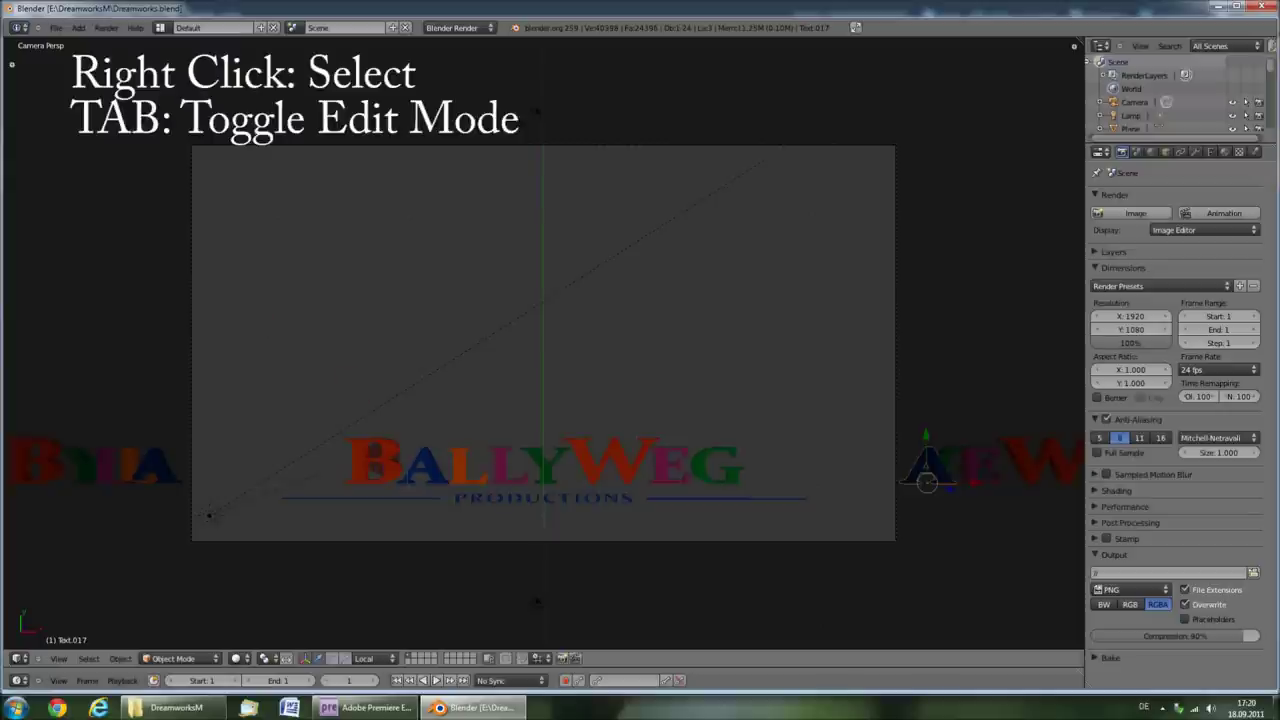
# - Replace the title's first letter B with D
pyautogui.rightClick(375, 462)
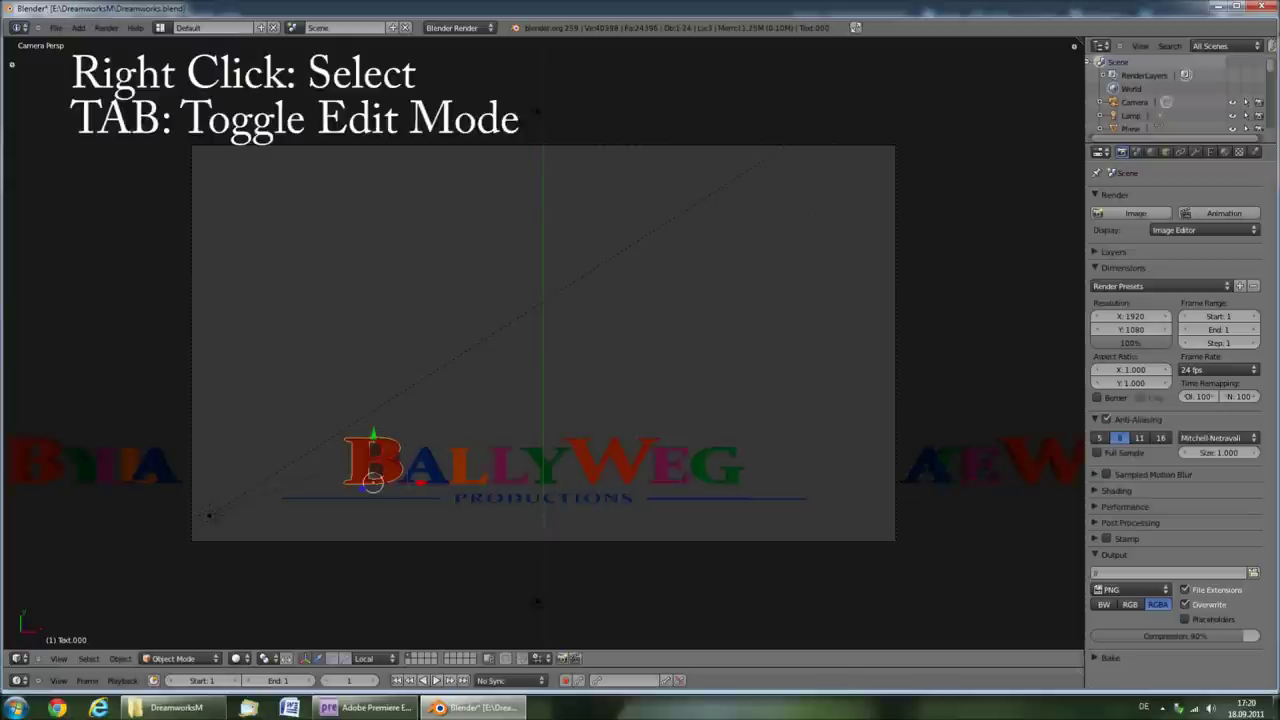
pyautogui.press('Tab')
pyautogui.press('BackSpace')
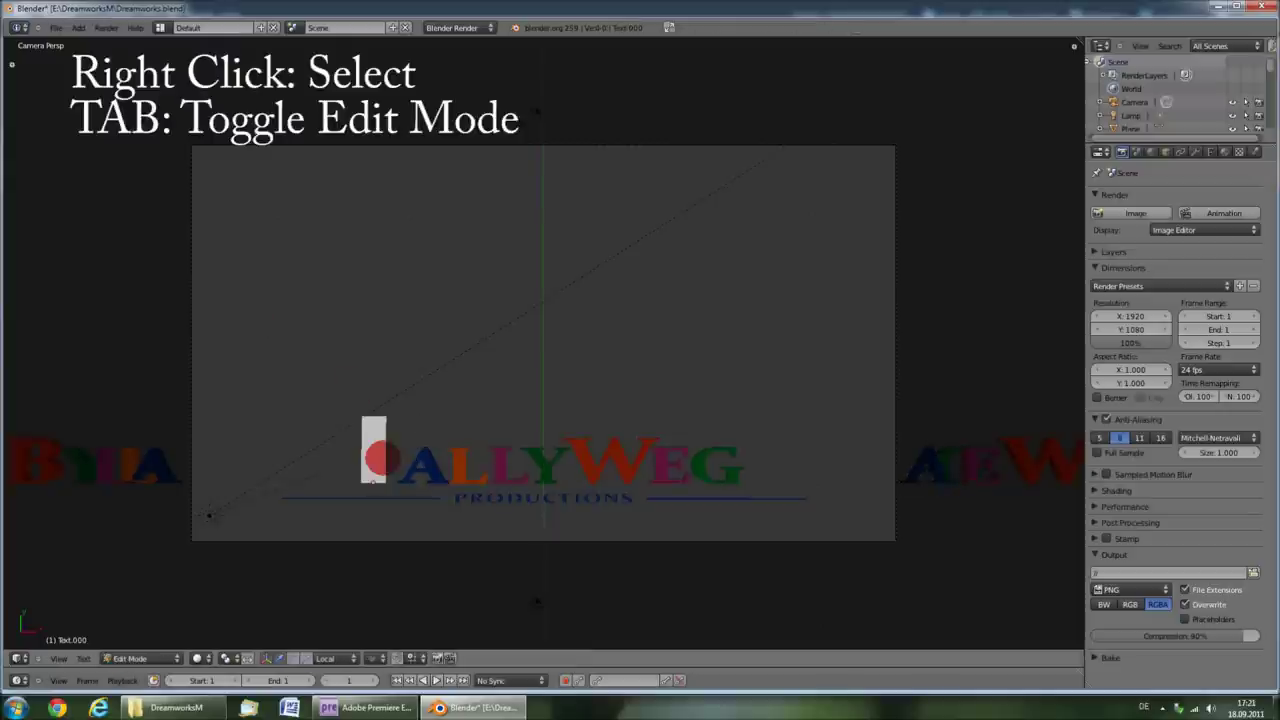
pyautogui.write('D')
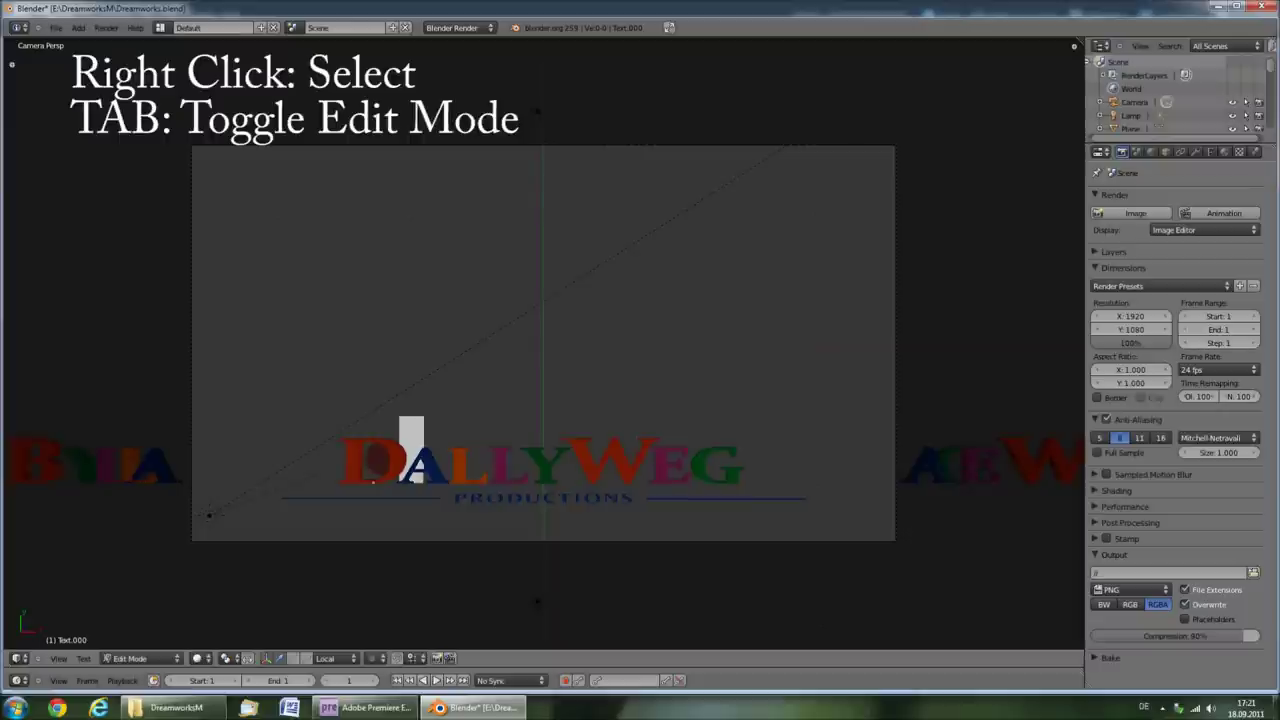
pyautogui.press('Tab')
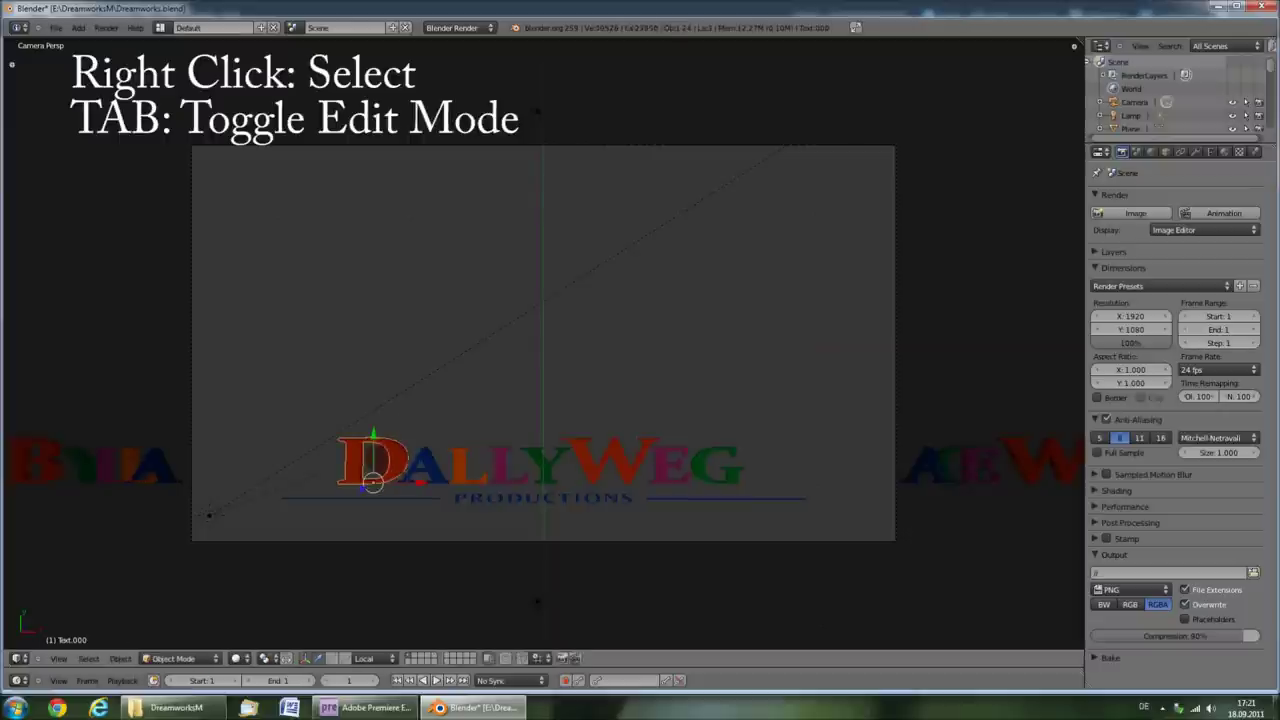
# - Replace the title's second letter A with R
pyautogui.rightClick(424, 466)
pyautogui.press('Tab')
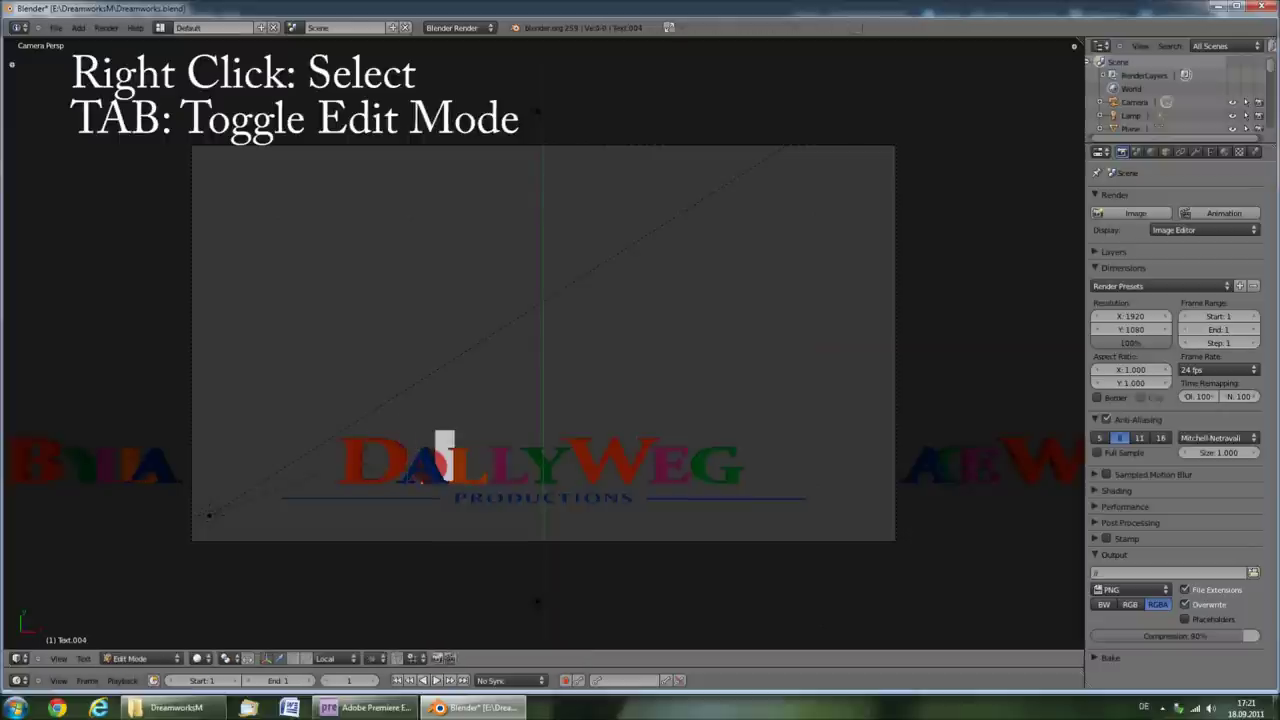
pyautogui.press('BackSpace')
pyautogui.write('R')
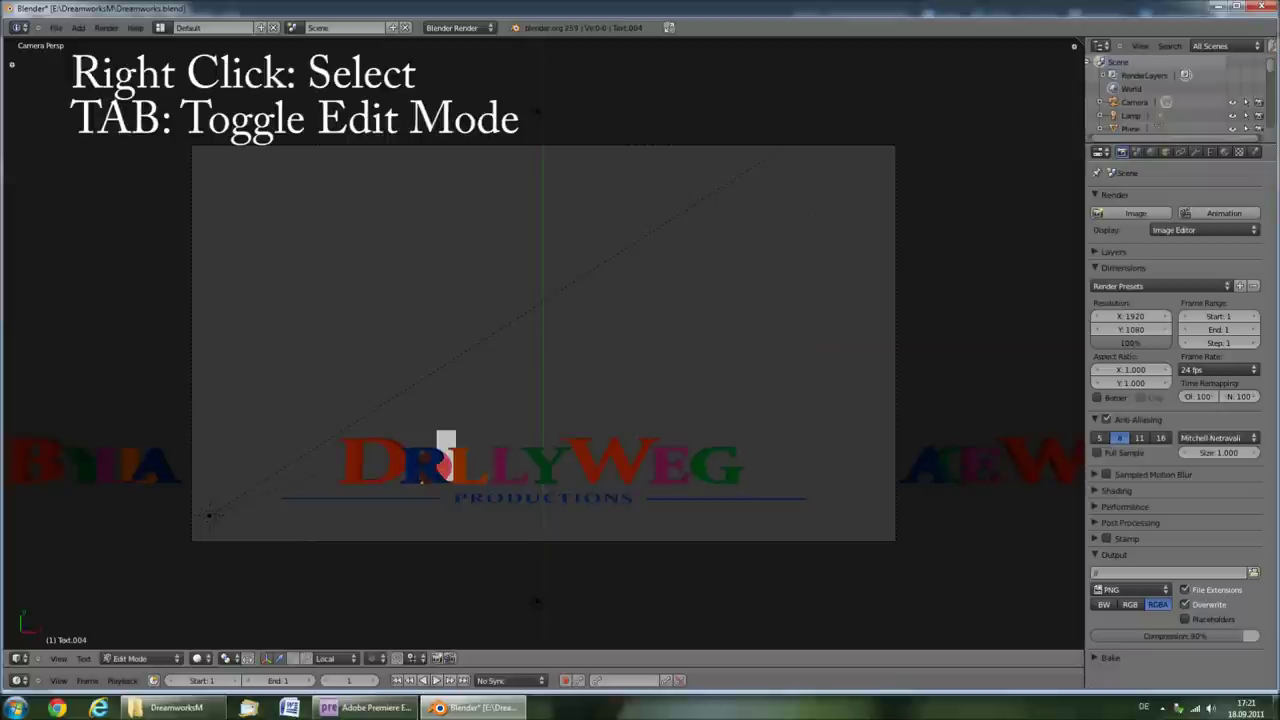
pyautogui.press('Tab')
# - Replace the title's third letter, the orange L, with E
pyautogui.rightClick(463, 470)
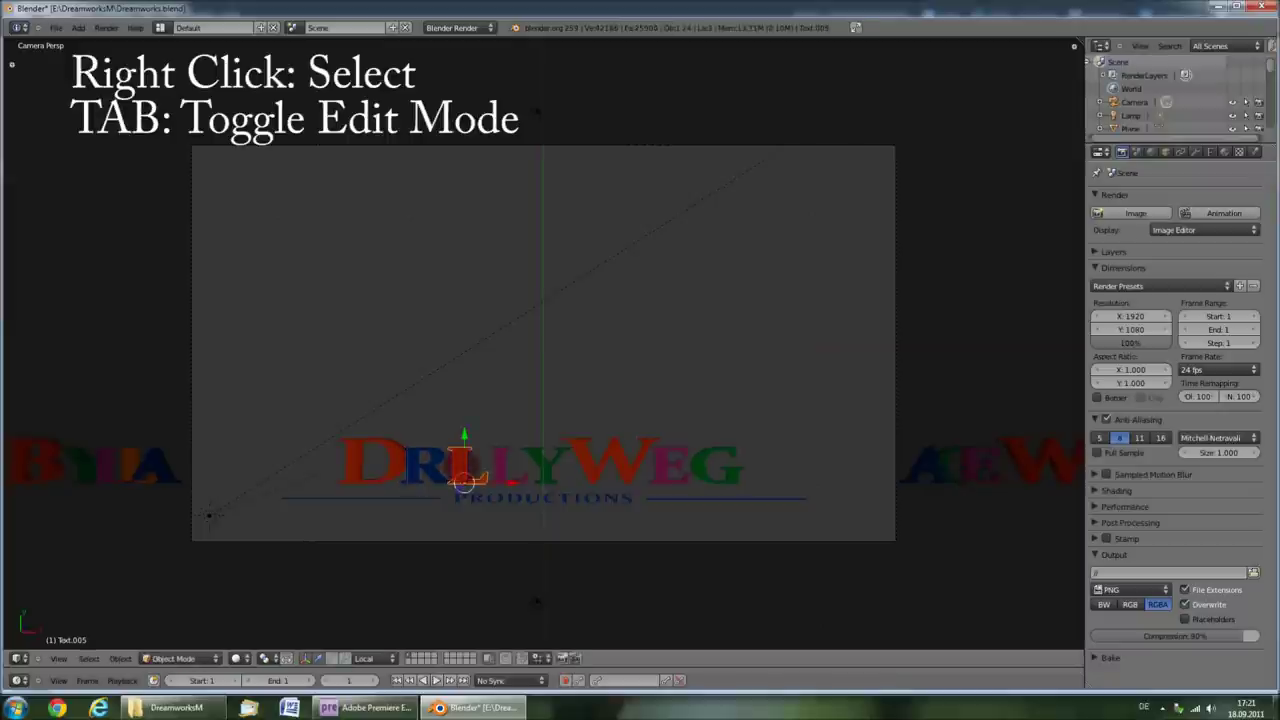
pyautogui.press('Tab')
pyautogui.press('Delete')
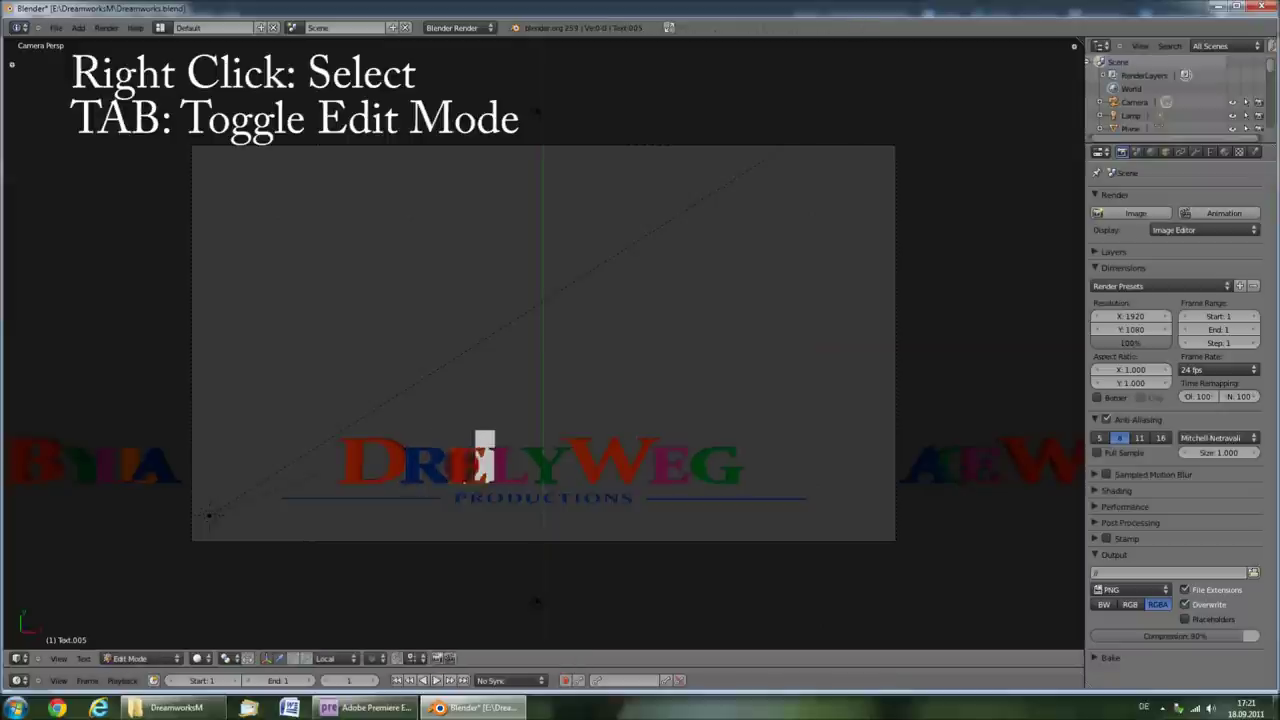
pyautogui.press('Tab')
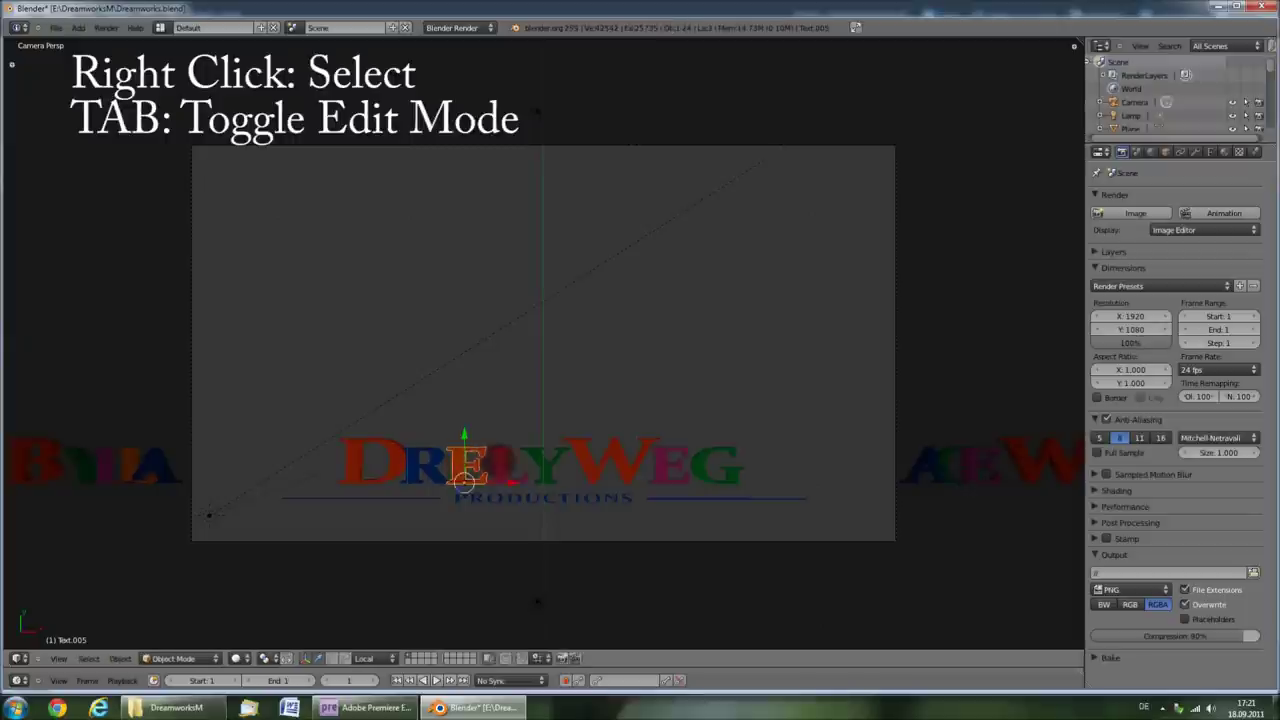
# - Replace the title's fourth letter, the remaining L, with A
pyautogui.rightClick(505, 462)
pyautogui.press('Tab')
pyautogui.press('Delete')
pyautogui.write('a')
pyautogui.press('Tab')
# - Replace the title's green letter Y with M
pyautogui.rightClick(547, 460)
pyautogui.press('Tab')
pyautogui.press('Delete')
pyautogui.write('m')
pyautogui.press('Tab')
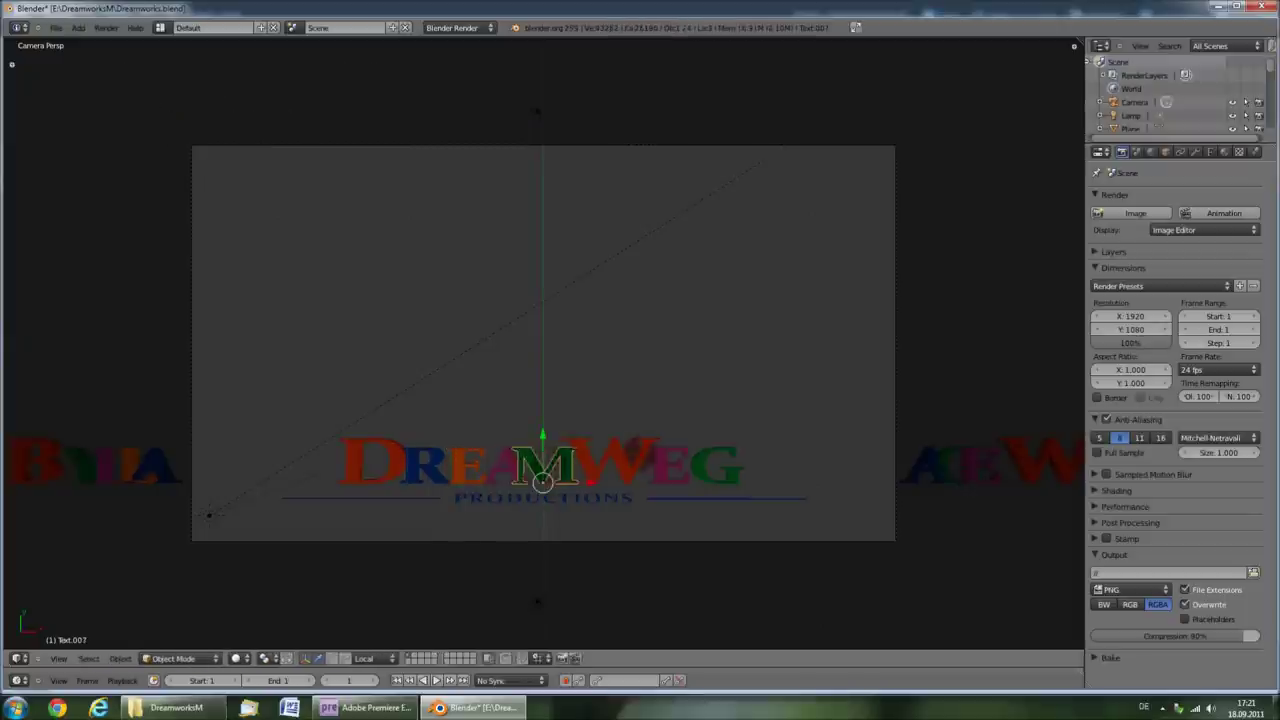
# - Replace the letter E that follows the W in the title with O
pyautogui.rightClick(672, 461)
pyautogui.press('Tab')
pyautogui.press('BackSpace')
pyautogui.write('o')
pyautogui.press('Tab')
# - Replace the title's last letter G with R
pyautogui.rightClick(716, 463)
pyautogui.press('Tab')
pyautogui.press('BackSpace')
pyautogui.write('R')
pyautogui.press('Tab')
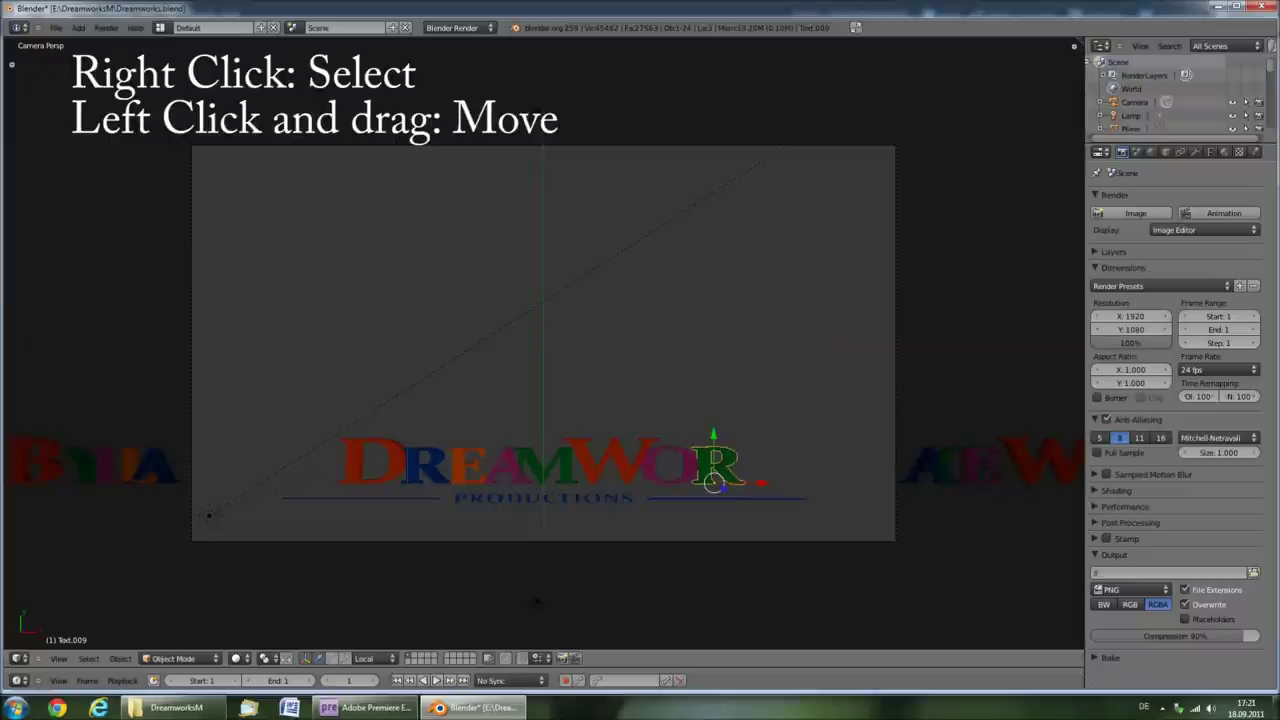
# - Move the two nearest spare letters from outside the camera frame along X to the end of the title
pyautogui.rightClick(934, 460)
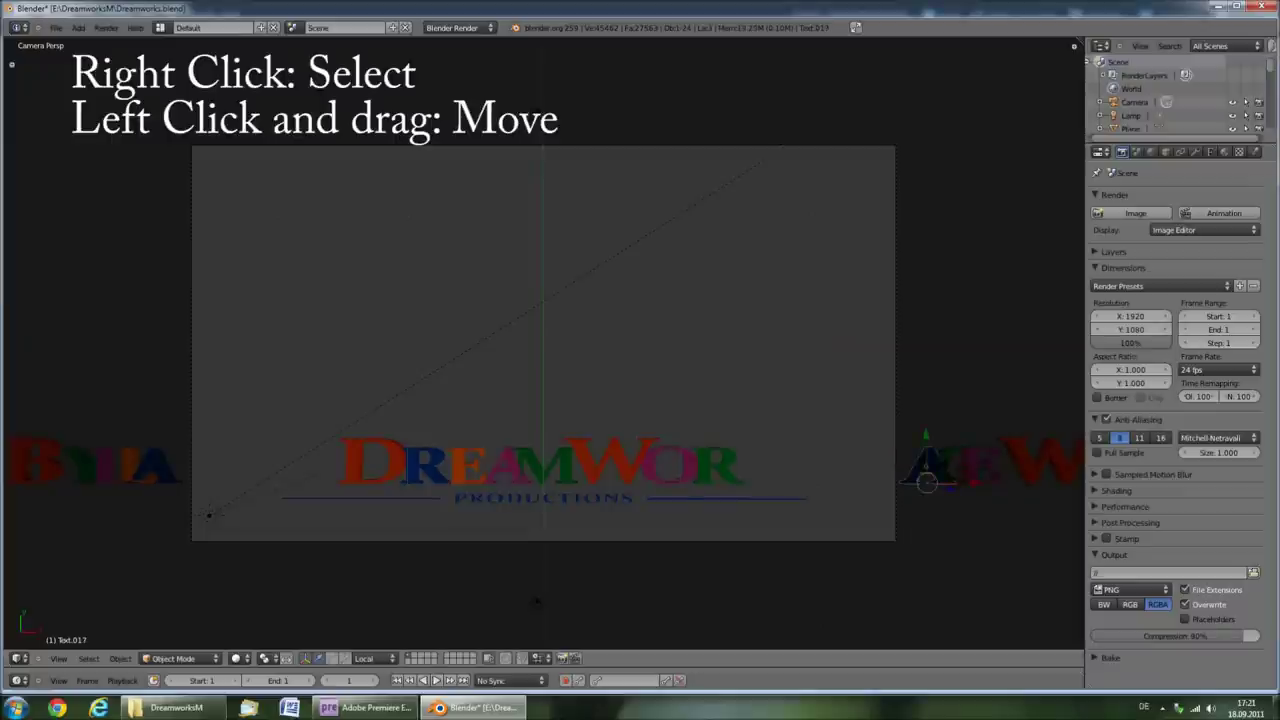
pyautogui.moveTo(926, 482); pyautogui.dragTo(770, 482)
pyautogui.rightClick(940, 468)
pyautogui.moveTo(895, 482); pyautogui.dragTo(814, 482)
# - Change the first spare letter after DREAMWOR to K
pyautogui.rightClick(768, 470)
pyautogui.press('Tab')
pyautogui.write('K')
pyautogui.press('Tab')
# - Change the spare letter following the K to S
pyautogui.rightClick(808, 460)
pyautogui.press('Tab')
pyautogui.press('Delete')
pyautogui.write('S')
pyautogui.press('Tab')
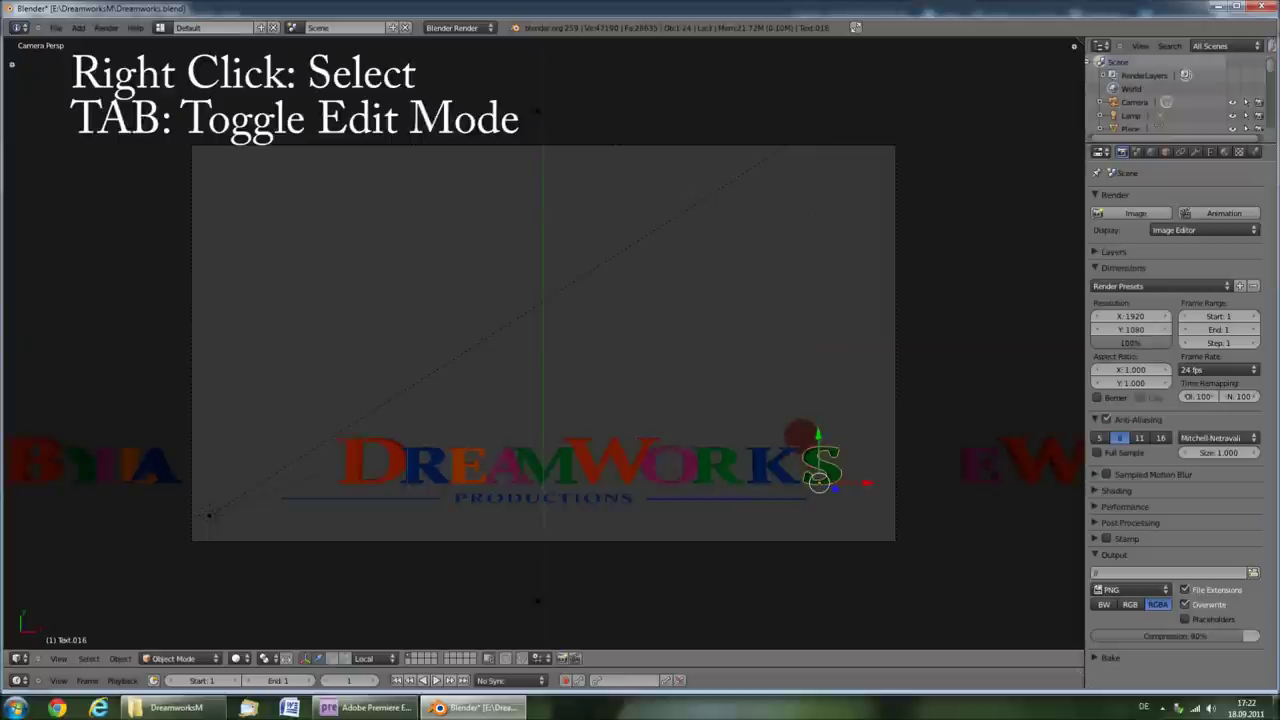
# - Replace the subtitle text PRODUCTIONS with ANIMATIONS
pyautogui.rightClick(565, 497)
pyautogui.press('Tab')
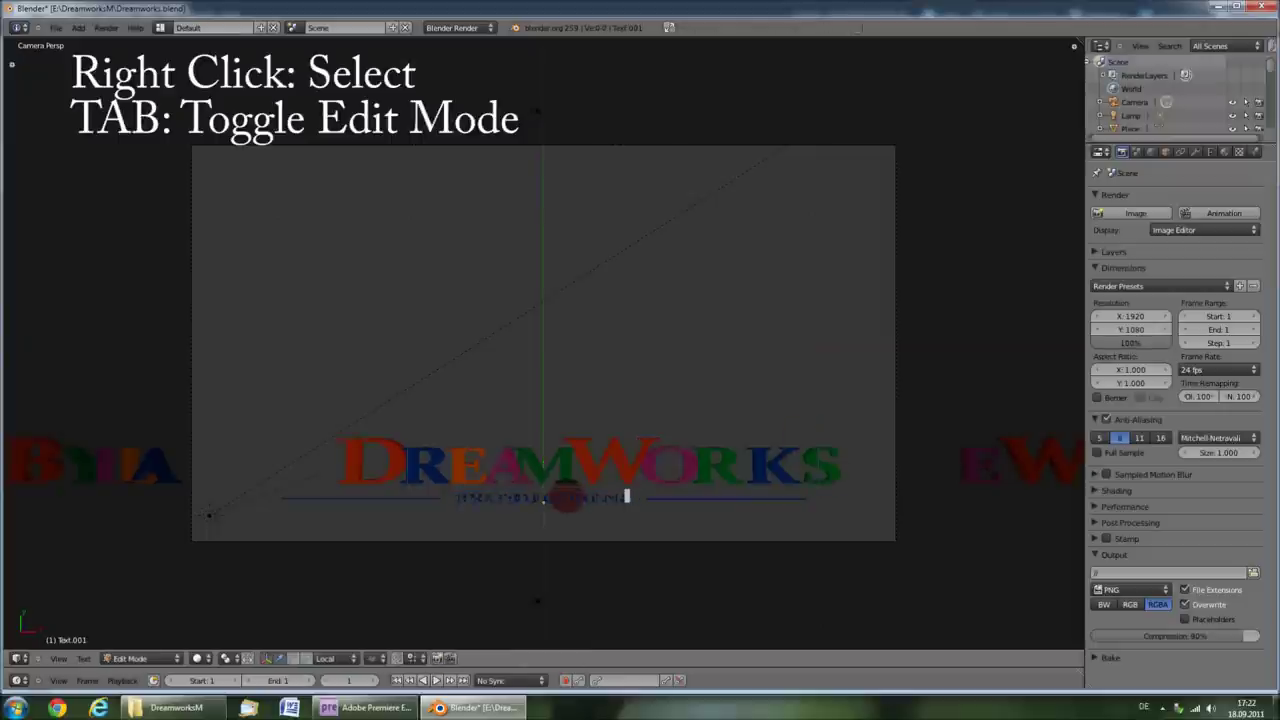
pyautogui.press('BackSpace')
pyautogui.press('BackSpace')
pyautogui.press('BackSpace')
pyautogui.press('BackSpace')
pyautogui.press('BackSpace')
pyautogui.press('BackSpace')
pyautogui.press('BackSpace')
pyautogui.press('BackSpace')
pyautogui.press('BackSpace')
pyautogui.press('BackSpace')
pyautogui.press('BackSpace')
pyautogui.press('BackSpace')
pyautogui.press('BackSpace')
pyautogui.press('BackSpace')
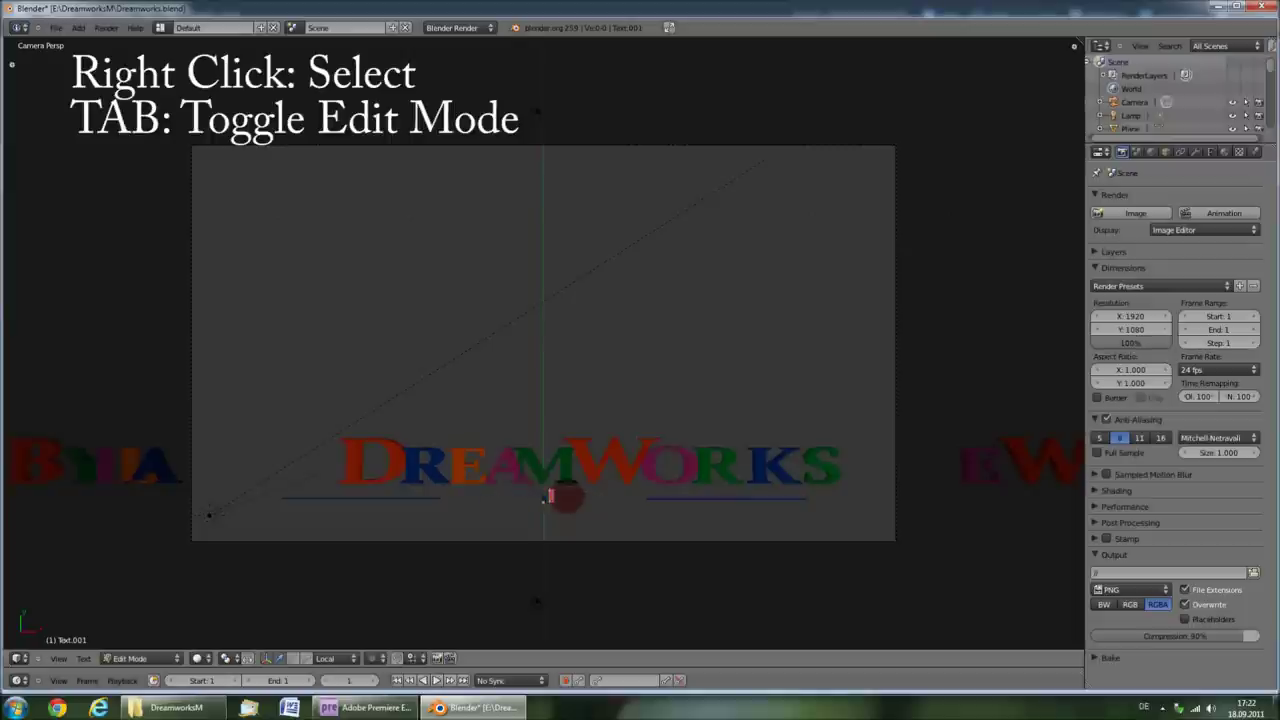
pyautogui.write('ANIMATIONS')
pyautogui.press('Tab')
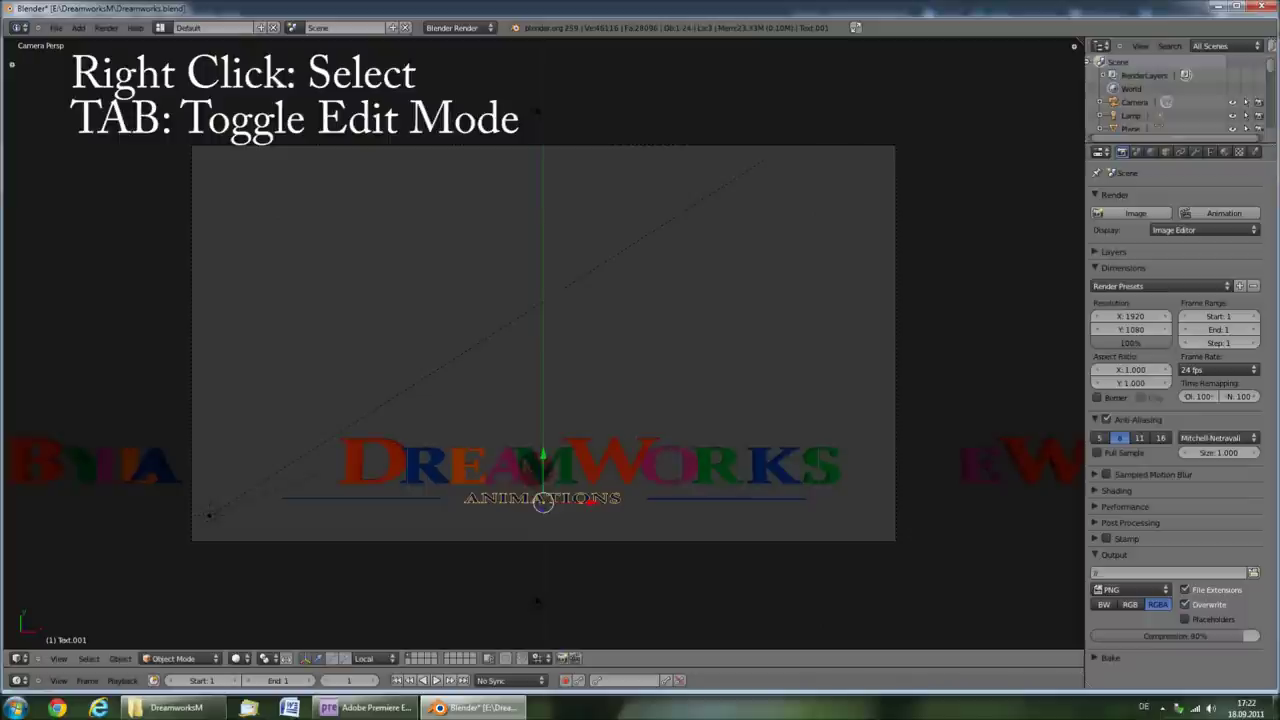
# - Adjust the title spacing by shifting the D slightly left and the E and A slightly right along X
pyautogui.rightClick(366, 458)
pyautogui.moveTo(372, 480); pyautogui.dragTo(366, 480)
pyautogui.rightClick(467, 464)
pyautogui.moveTo(500, 479); pyautogui.dragTo(508, 476)
pyautogui.rightClick(513, 452)
pyautogui.rightClick(510, 465)
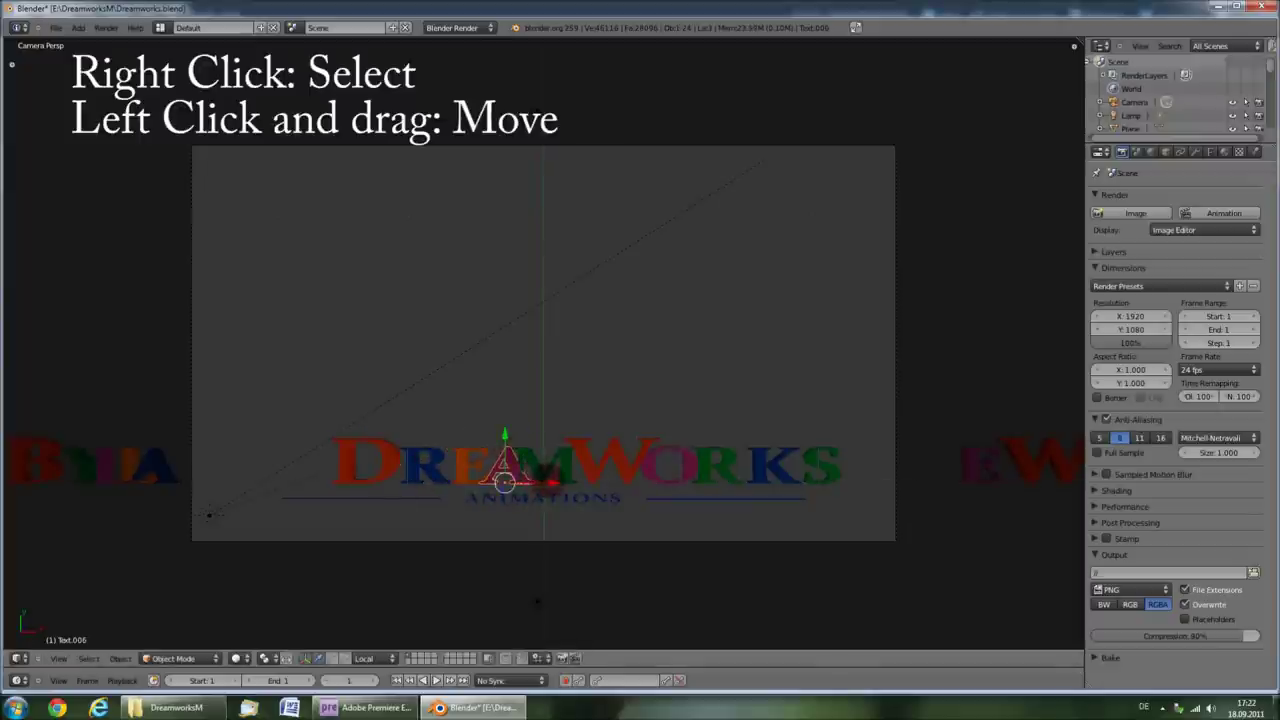
pyautogui.moveTo(550, 483); pyautogui.dragTo(557, 483)
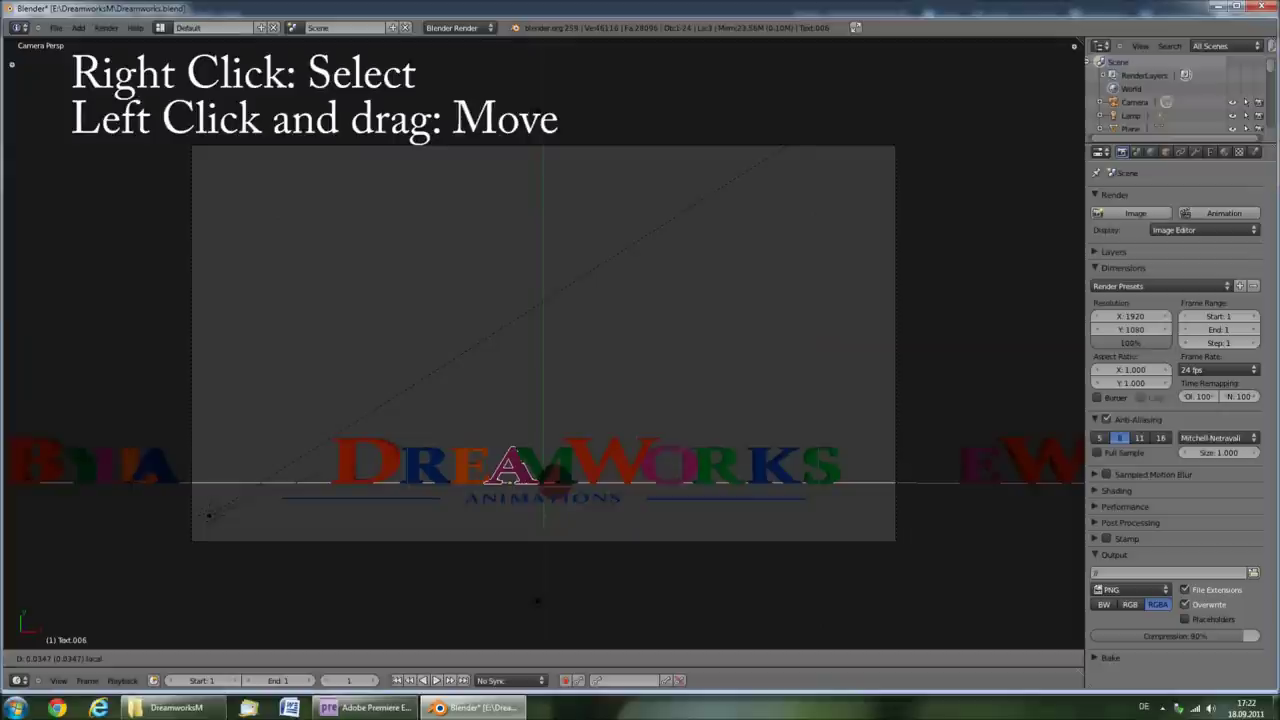
pyautogui.moveTo(556, 481); pyautogui.dragTo(924, 482)
# - Shift the M, W, O, R, K and S rightward along X so the title letters no longer crowd each other
pyautogui.rightClick(561, 466)
pyautogui.rightClick(632, 464)
pyautogui.rightClick(708, 470)
pyautogui.rightClick(690, 468)
pyautogui.rightClick(723, 462)
pyautogui.rightClick(790, 450)
pyautogui.rightClick(830, 467)
# - Select all ten title letters together and move them along X until DREAMWORKS is centred above the subtitle
pyautogui.keyDown('shift'); pyautogui.rightClick(830, 465); pyautogui.keyUp('shift')
pyautogui.keyDown('shift'); pyautogui.rightClick(779, 465); pyautogui.keyUp('shift')
pyautogui.keyDown('shift'); pyautogui.rightClick(729, 466); pyautogui.keyUp('shift')
pyautogui.keyDown('shift'); pyautogui.rightClick(660, 462); pyautogui.keyUp('shift')
pyautogui.keyDown('shift'); pyautogui.rightClick(582, 466); pyautogui.keyUp('shift')
pyautogui.keyDown('shift'); pyautogui.rightClick(522, 467); pyautogui.keyUp('shift')
pyautogui.keyDown('shift'); pyautogui.rightClick(472, 466); pyautogui.keyUp('shift')
pyautogui.keyDown('shift'); pyautogui.rightClick(423, 466); pyautogui.keyUp('shift')
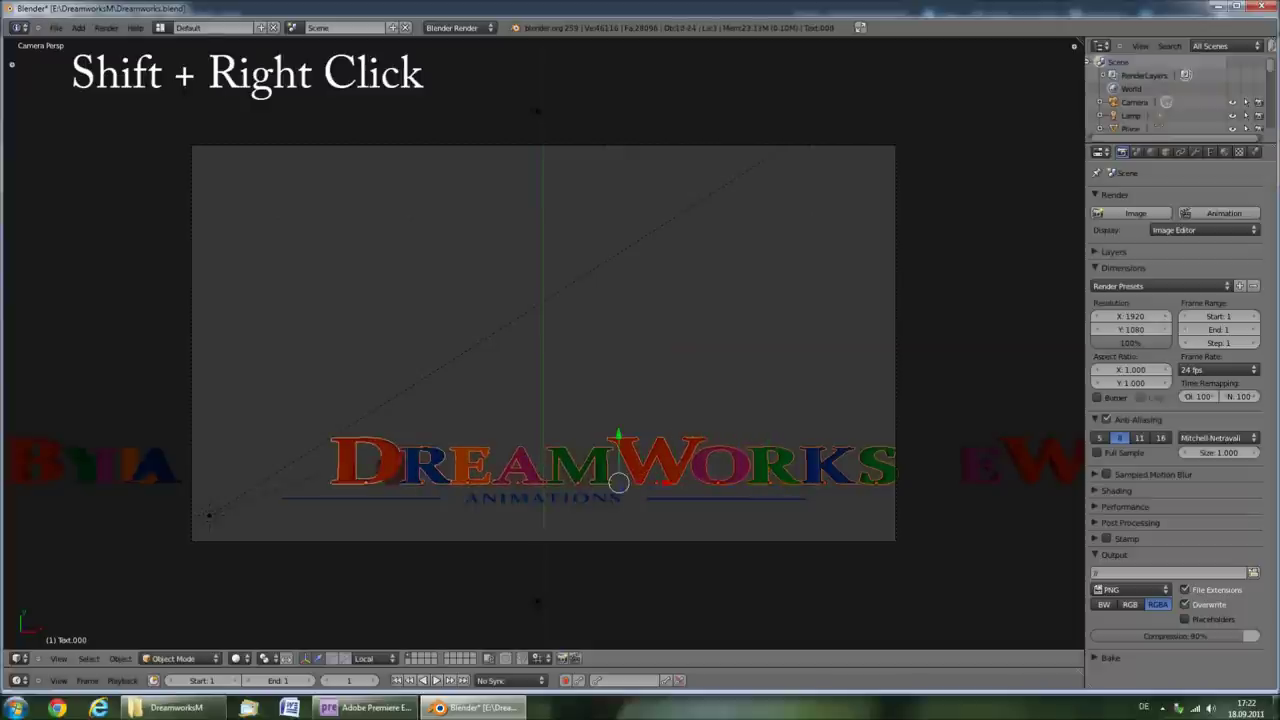
pyautogui.keyDown('shift'); pyautogui.rightClick(365, 463); pyautogui.keyUp('shift')
pyautogui.moveTo(670, 481); pyautogui.dragTo(586, 490)
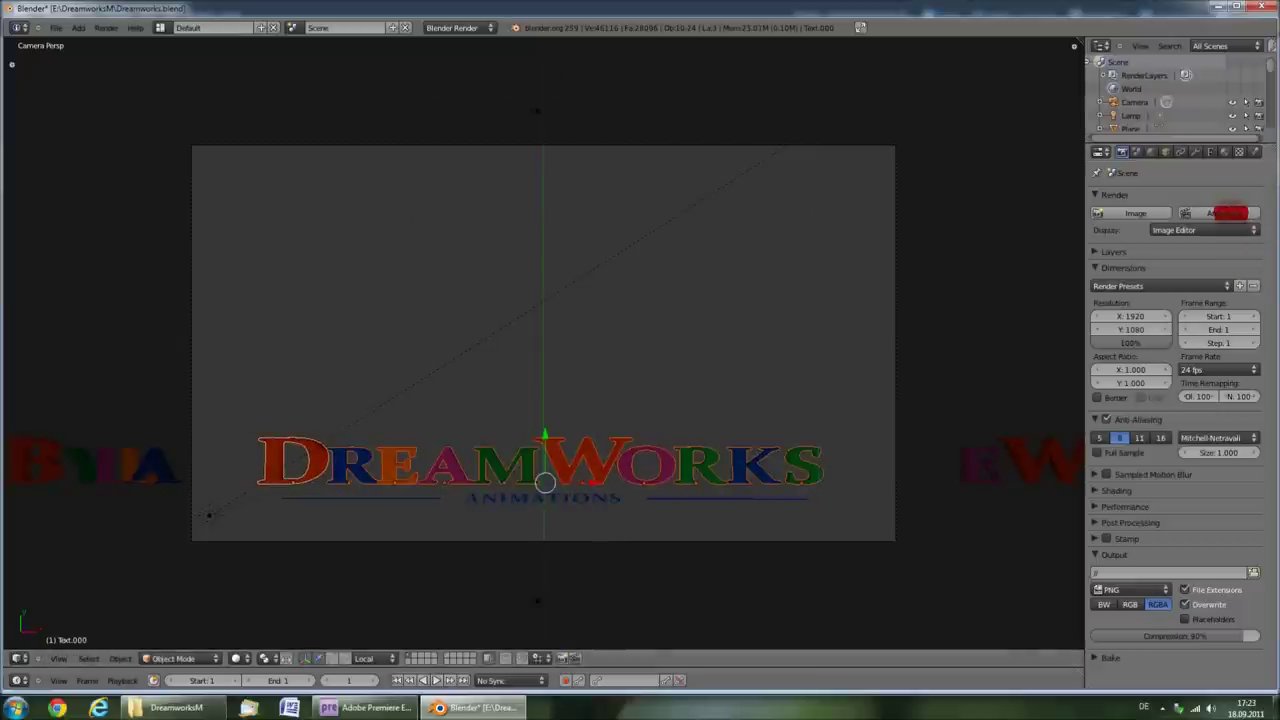
# - Render the logo as an animation, then switch to After Effects by opening the DreamworksM project file
pyautogui.click(1228, 213)
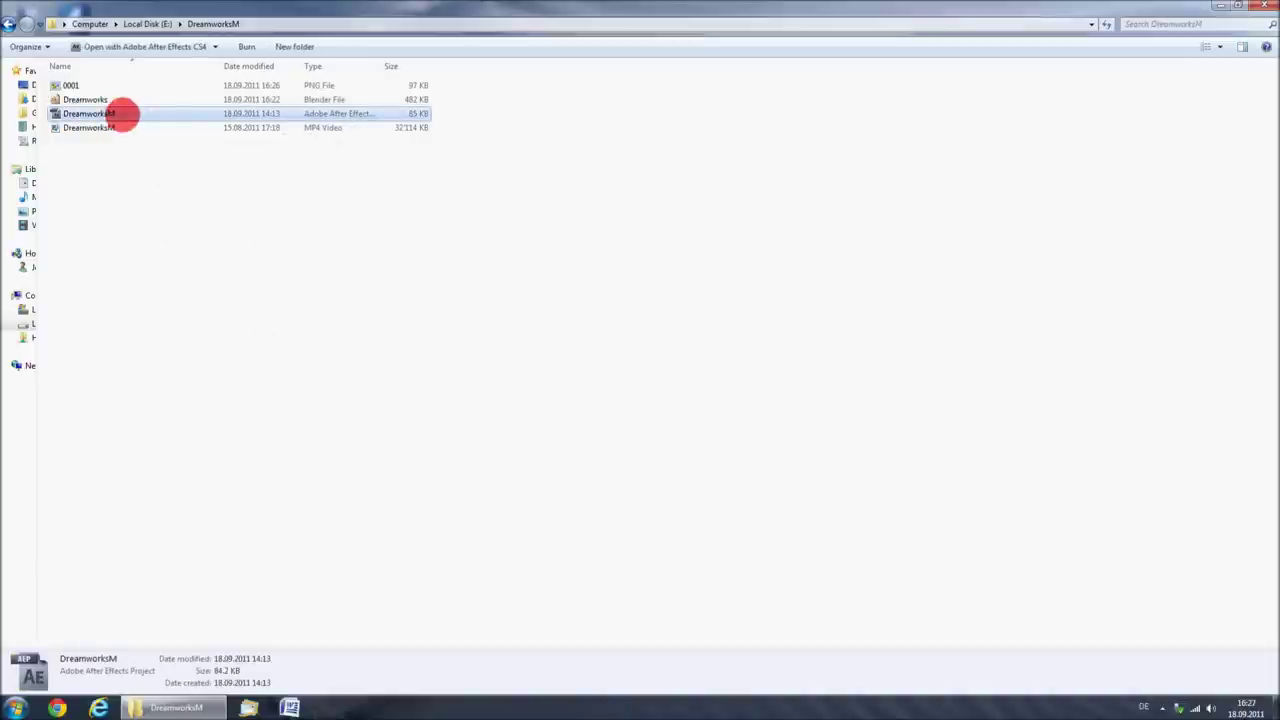
pyautogui.doubleClick(118, 113)
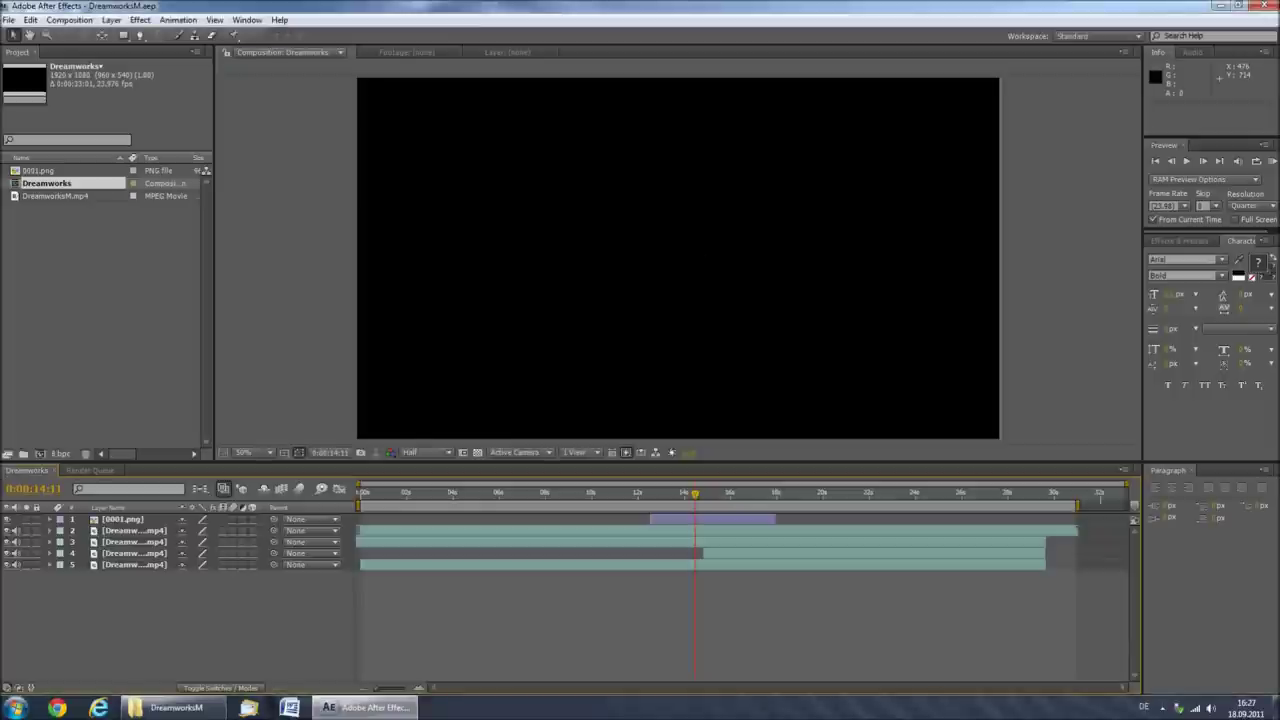
# - Add the Dreamworks composition to the render queue and set its output module's video compressor to the DivX 6.9.2 codec
pyautogui.click(68, 19)
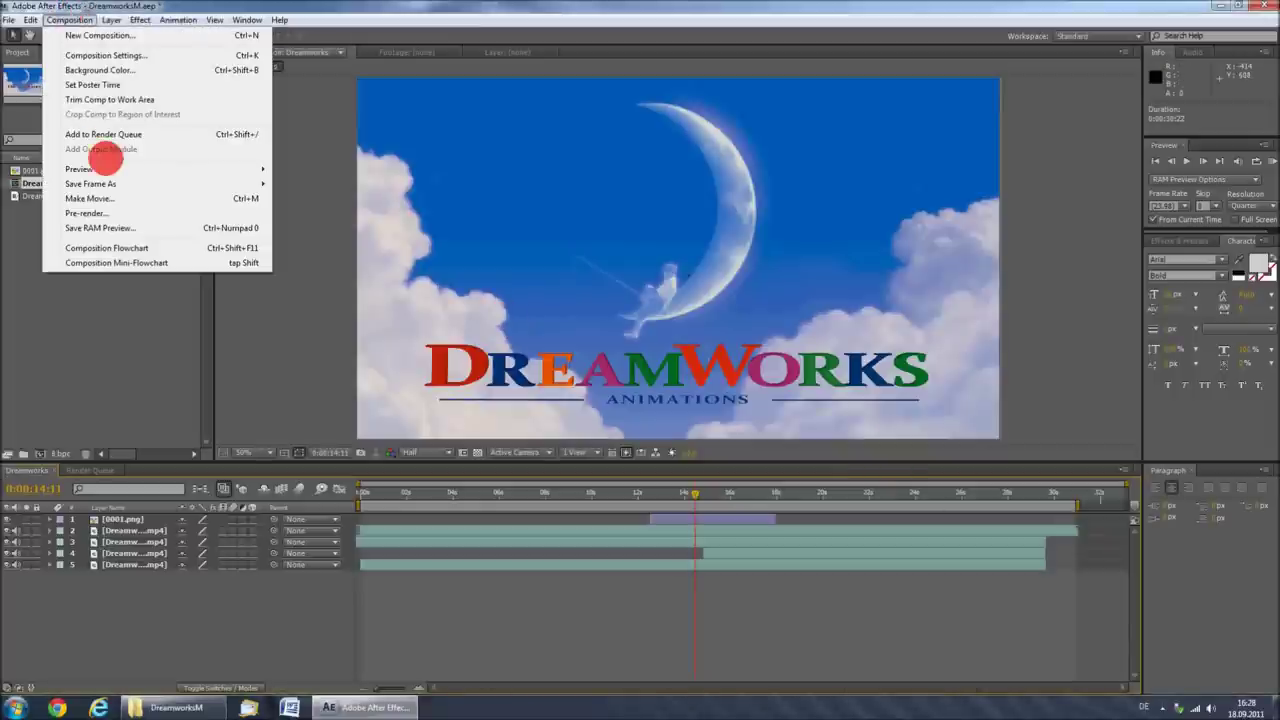
pyautogui.click(110, 134)
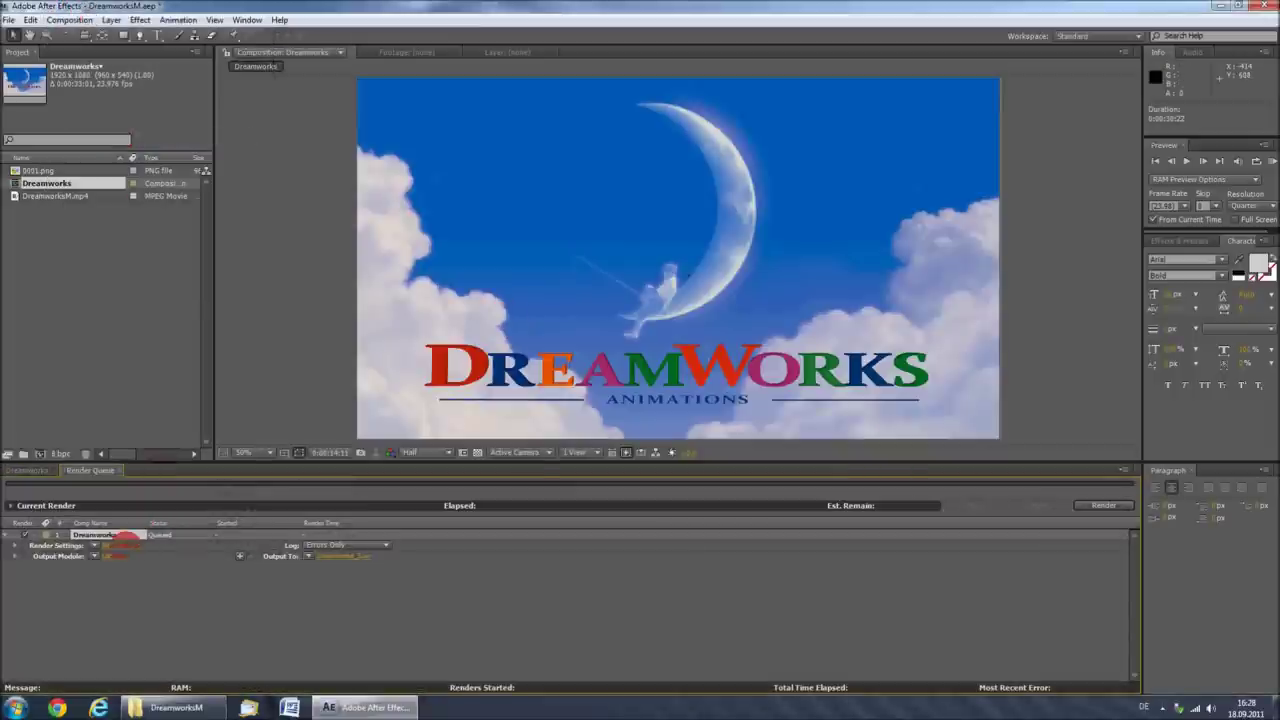
pyautogui.click(116, 556)
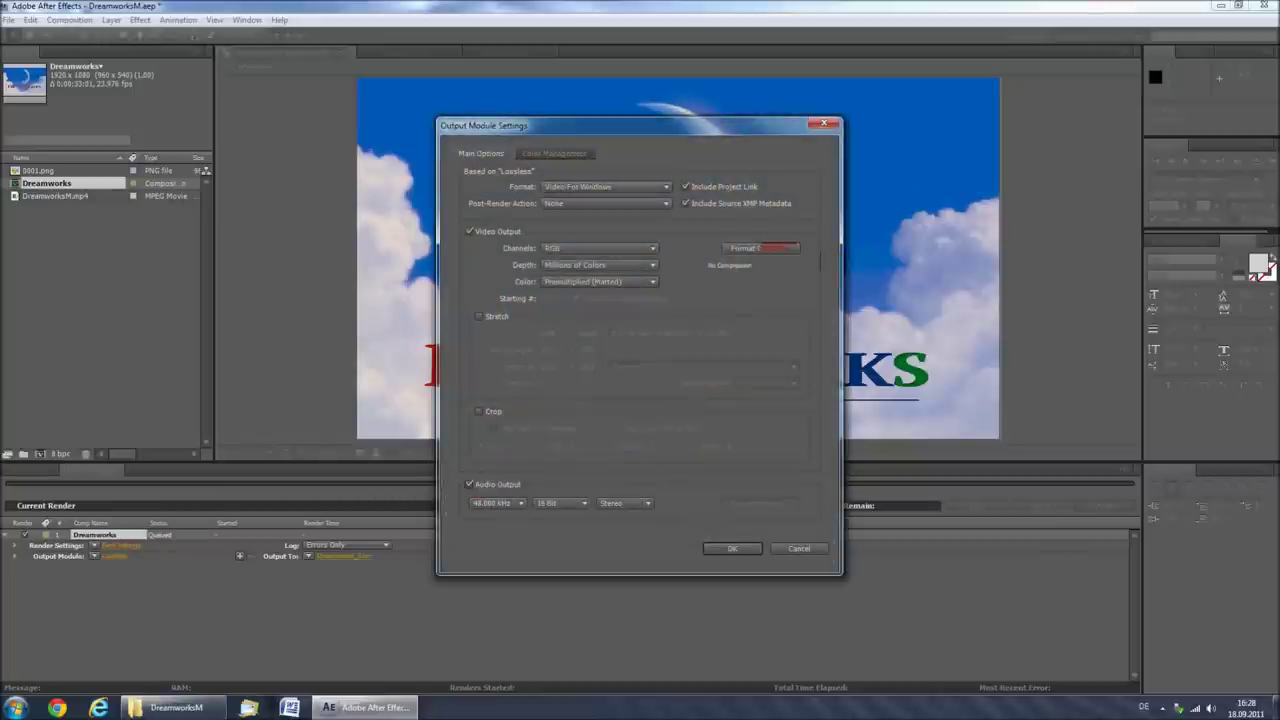
pyautogui.click(765, 248)
pyautogui.click(545, 176)
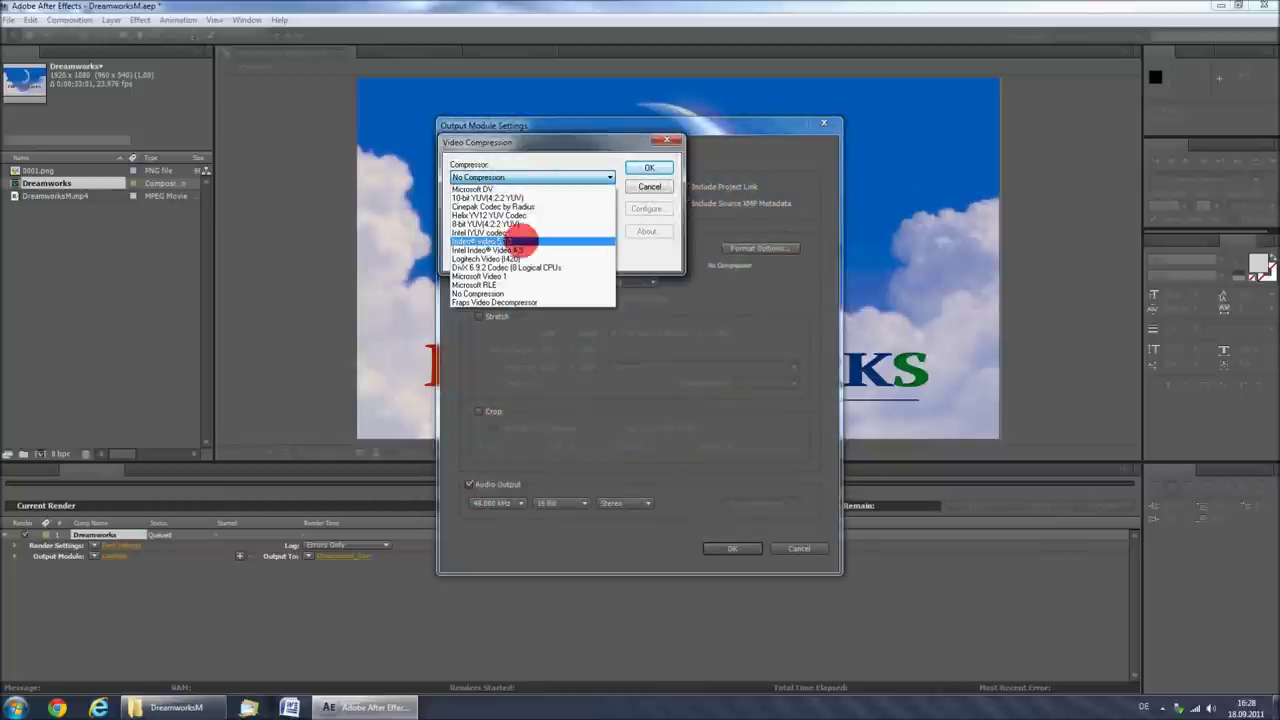
pyautogui.click(520, 267)
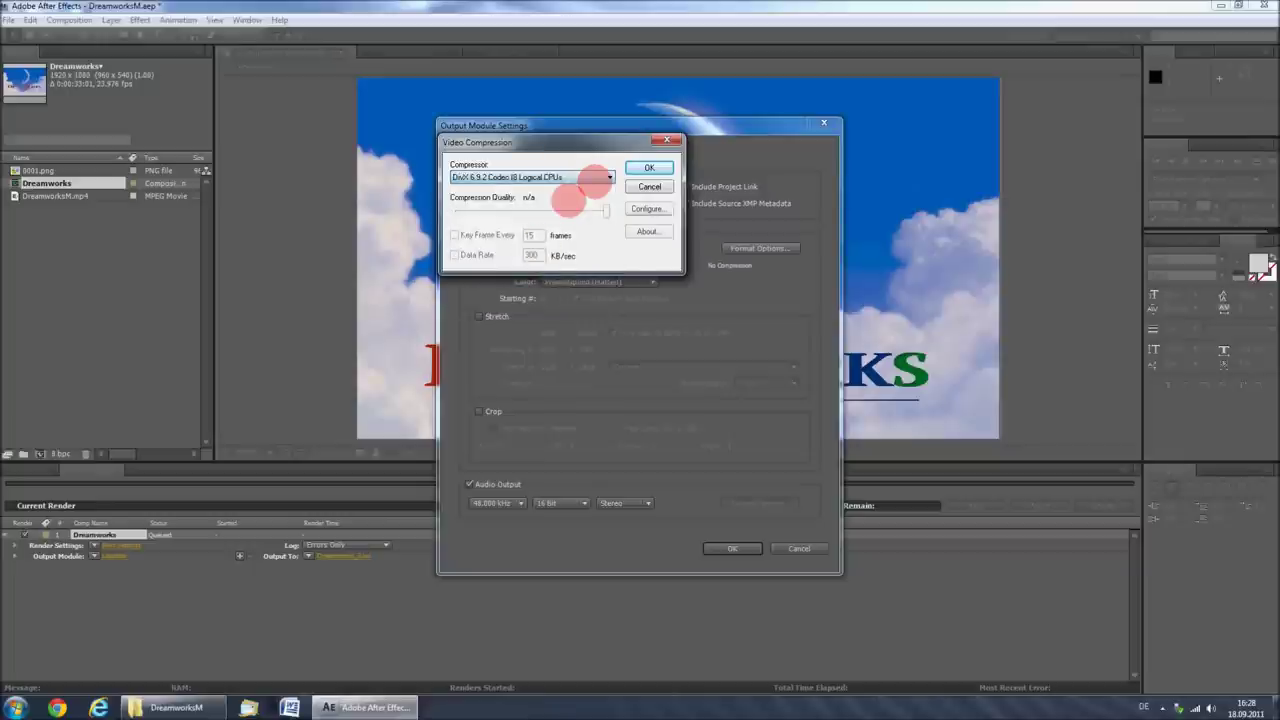
pyautogui.click(645, 166)
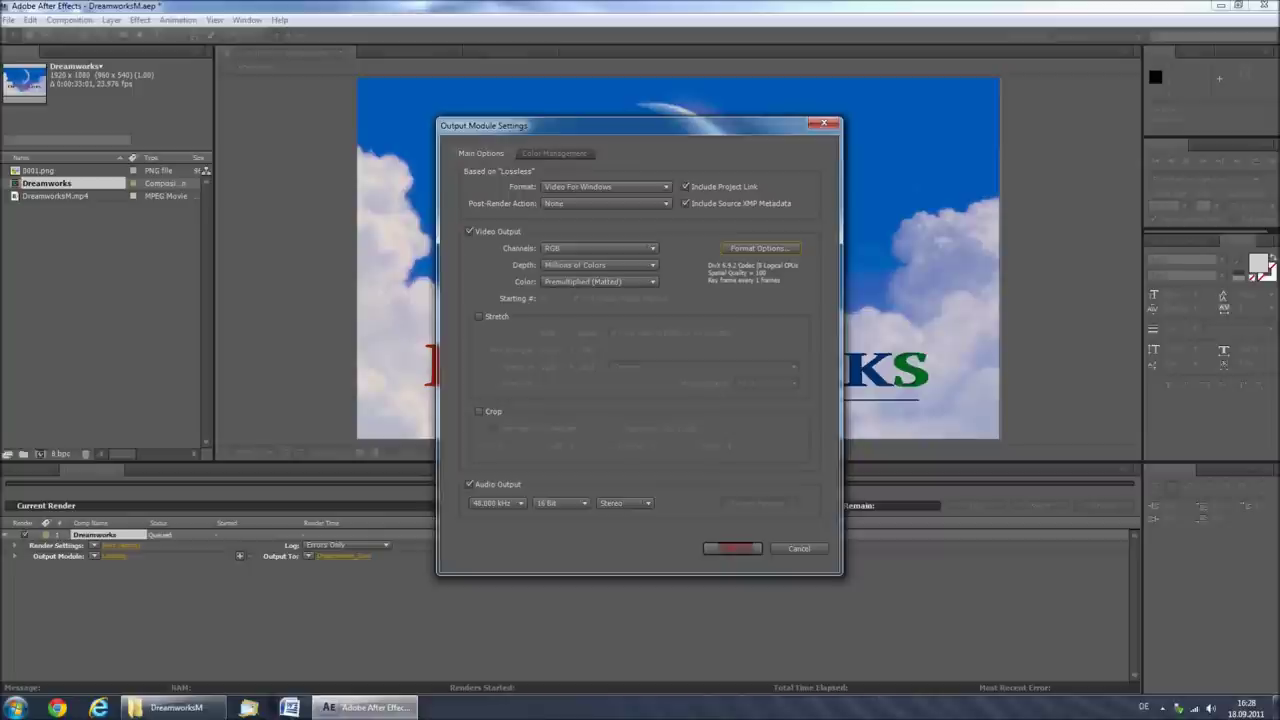
pyautogui.click(732, 548)
# - Save the output movie as a Video For Windows file in the Downloads folder and start the render
pyautogui.click(343, 556)
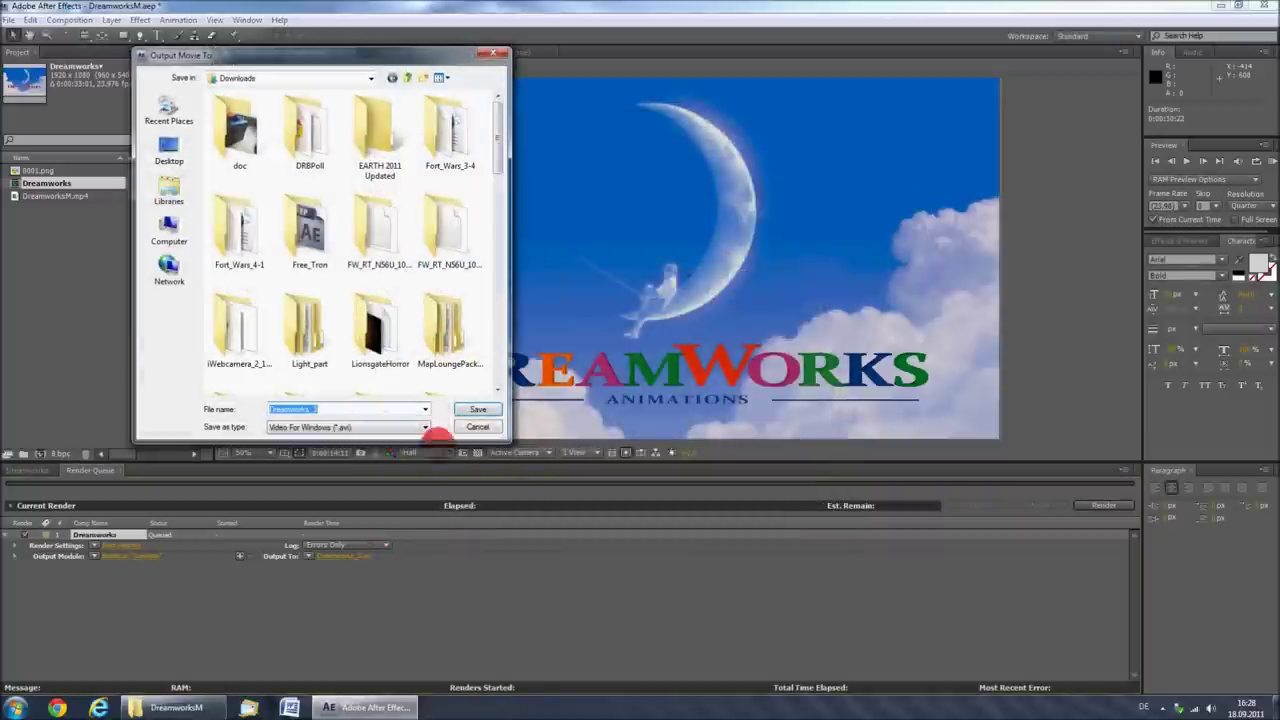
pyautogui.click(473, 409)
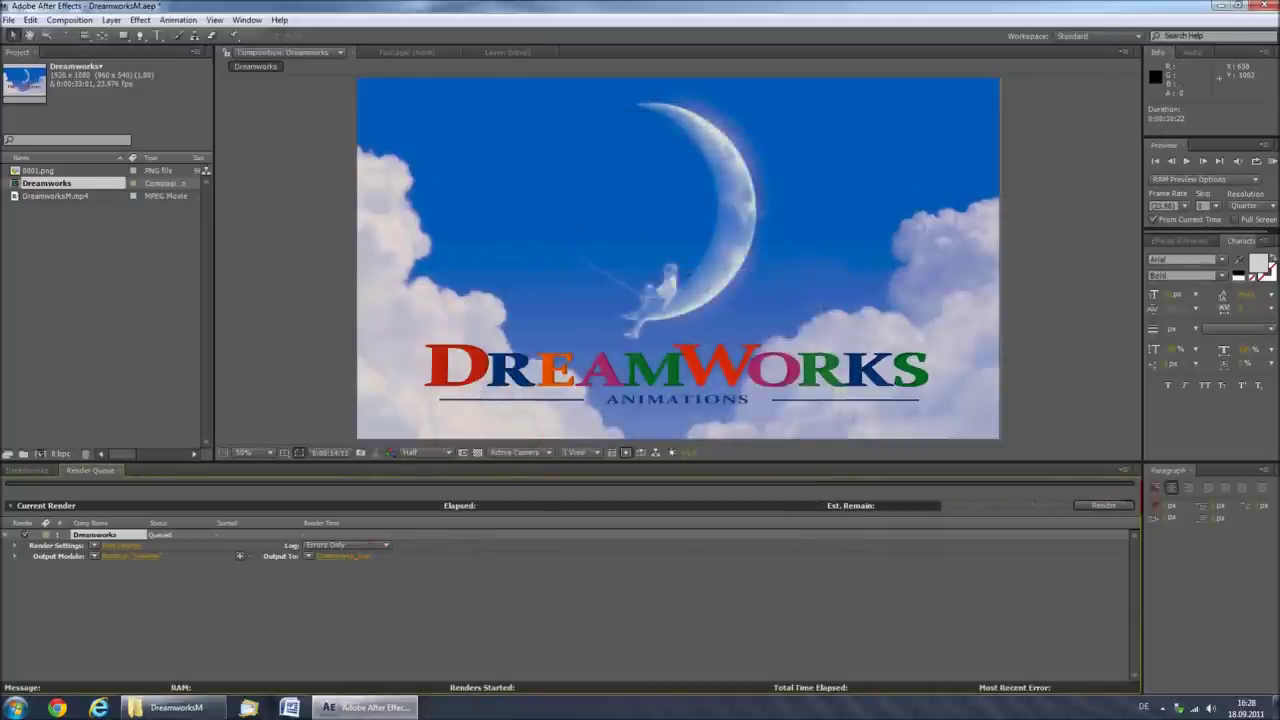
pyautogui.click(1106, 505)
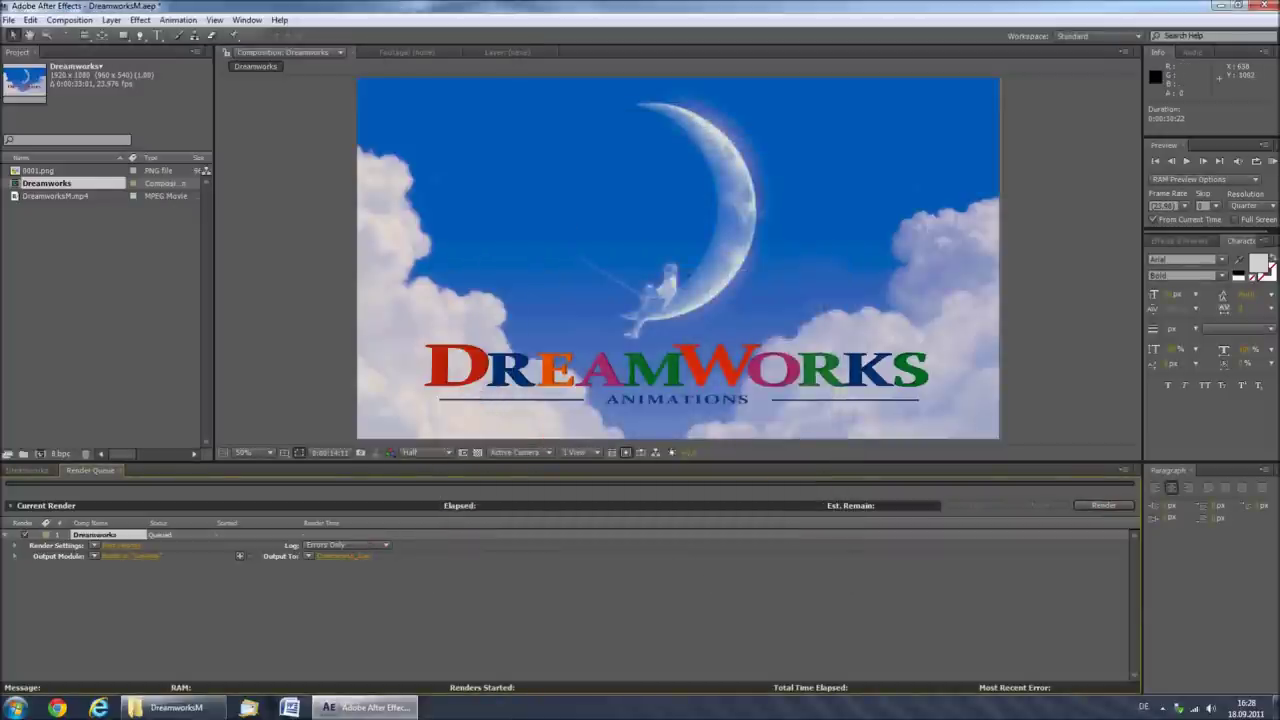